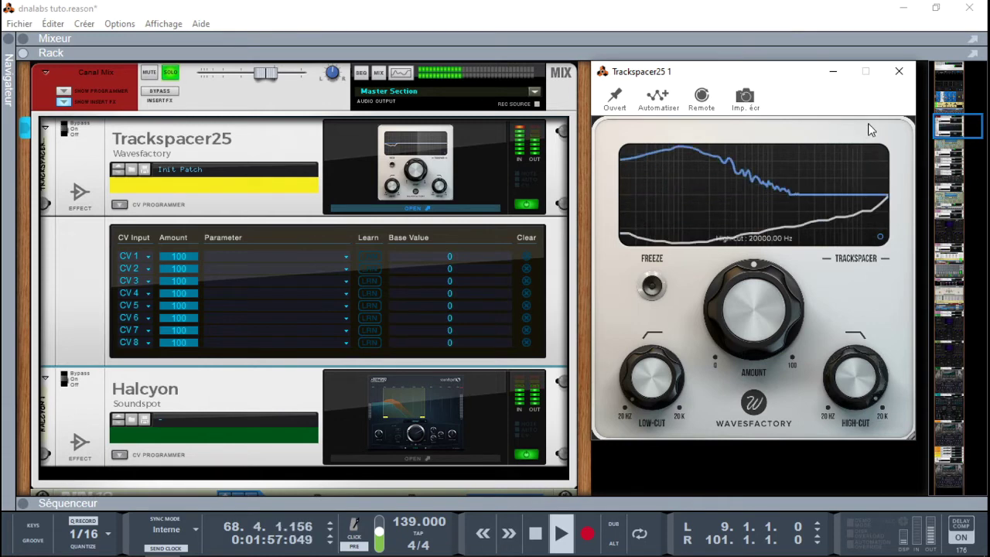
Step: Lower Trackspacer's High-Cut to about mid-range and raise its Amount slightly above 50% during playback
mouse_move(712, 302)
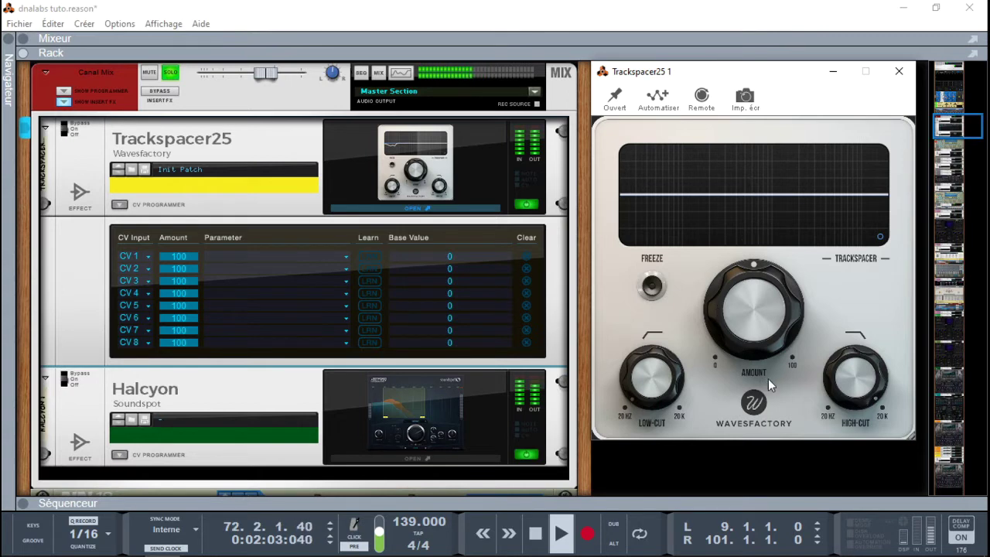
left_click_drag(853, 364, 844, 511)
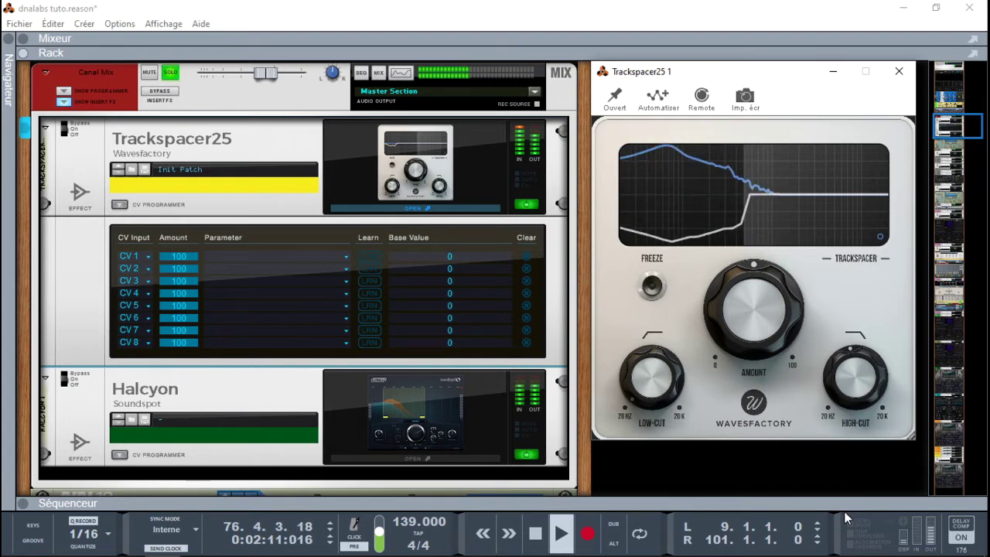
mouse_move(752, 353)
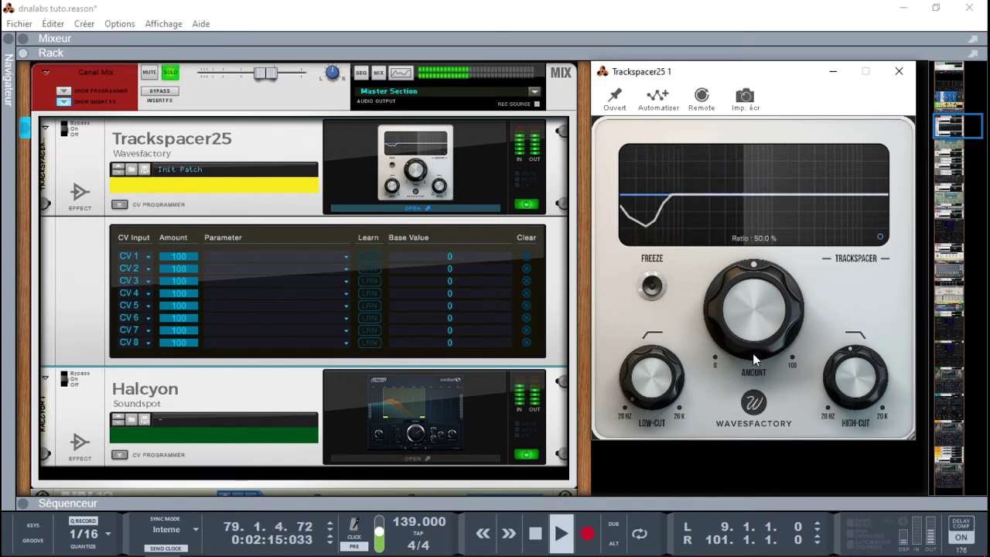
left_click_drag(752, 353, 749, 341)
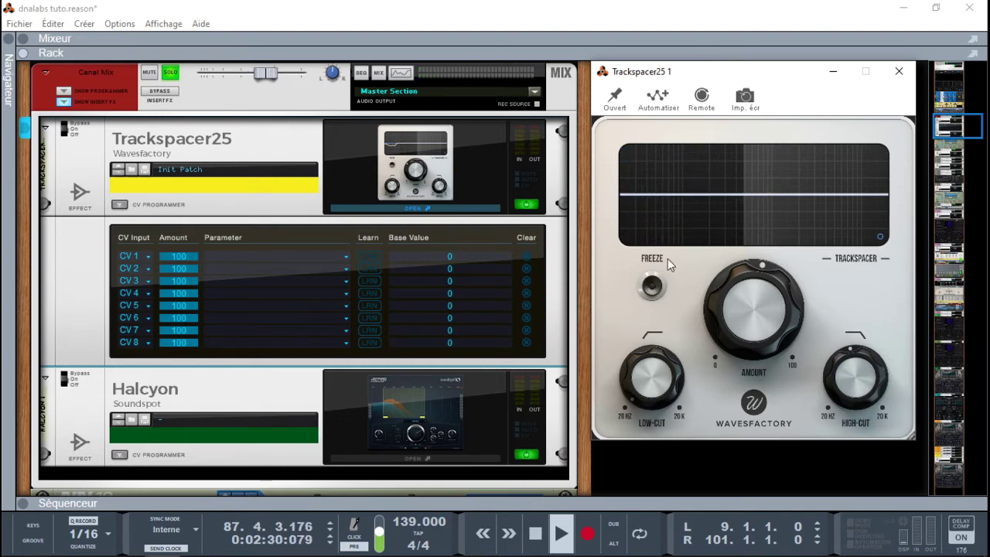
Step: Show Trackspacer's Advanced Panel and adjust the stereo width of the Canal Mix channel in the mixer
left_click(879, 238)
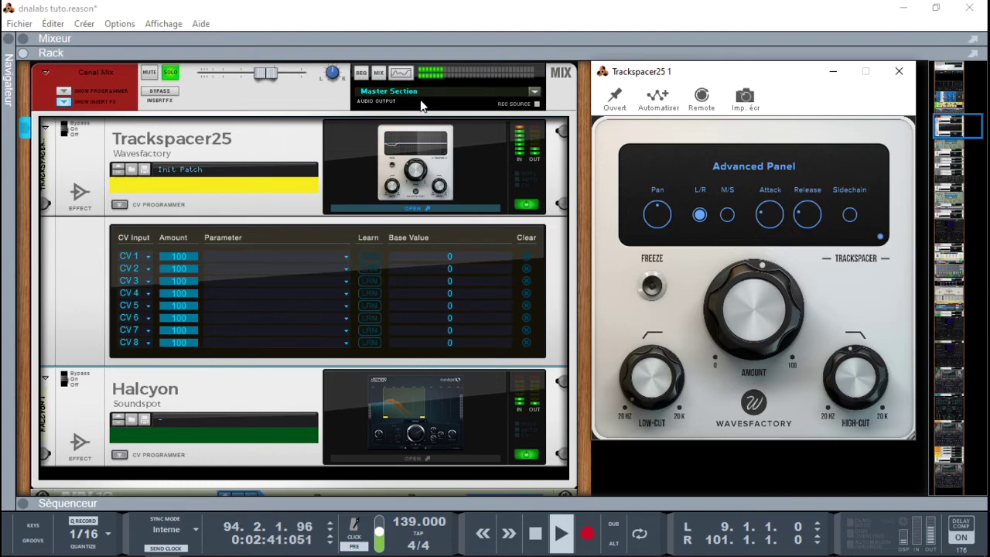
key("F5")
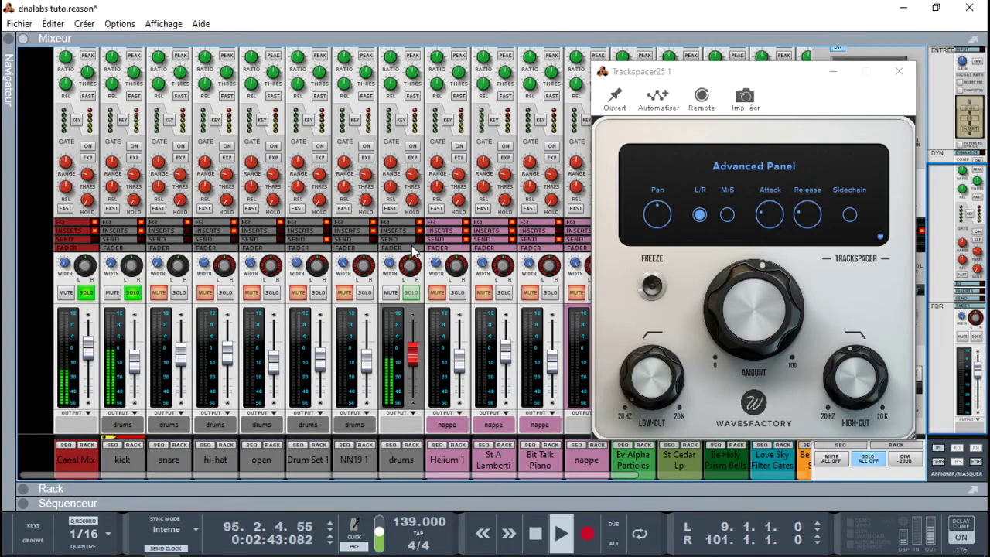
left_click(67, 267)
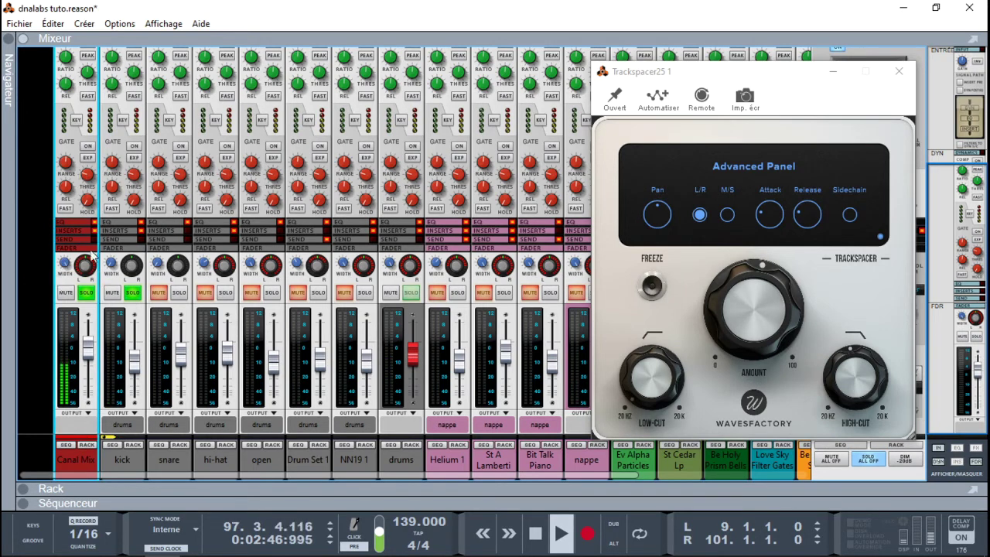
left_click_drag(66, 267, 69, 340)
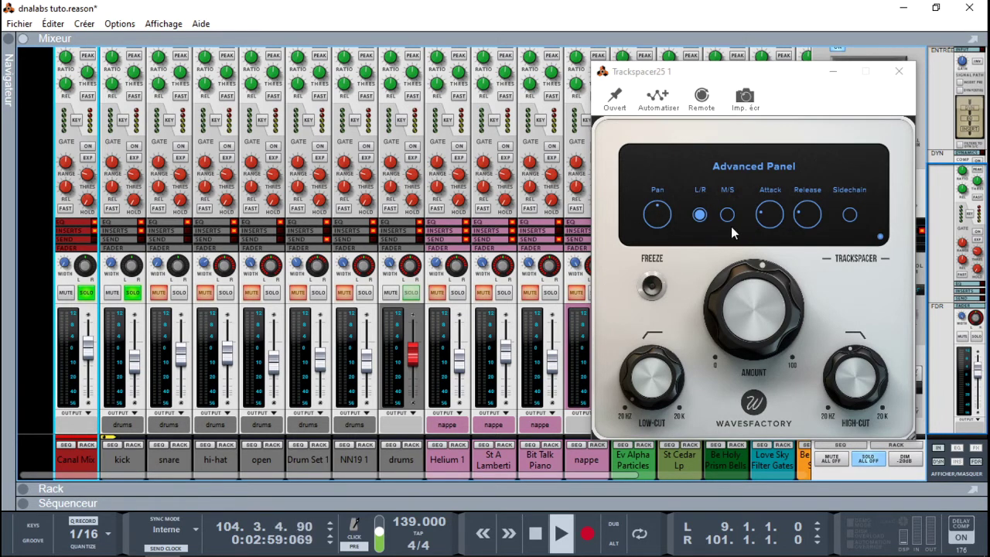
Step: Close Trackspacer and reset the mixer's solos so that only the drums and Canal Mix channels are soloed
left_click(903, 73)
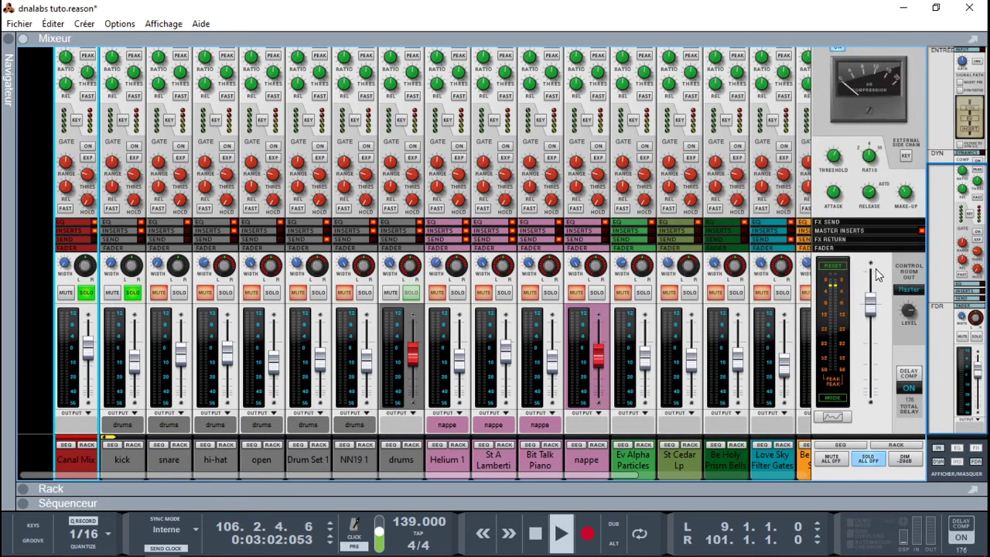
left_click(863, 463)
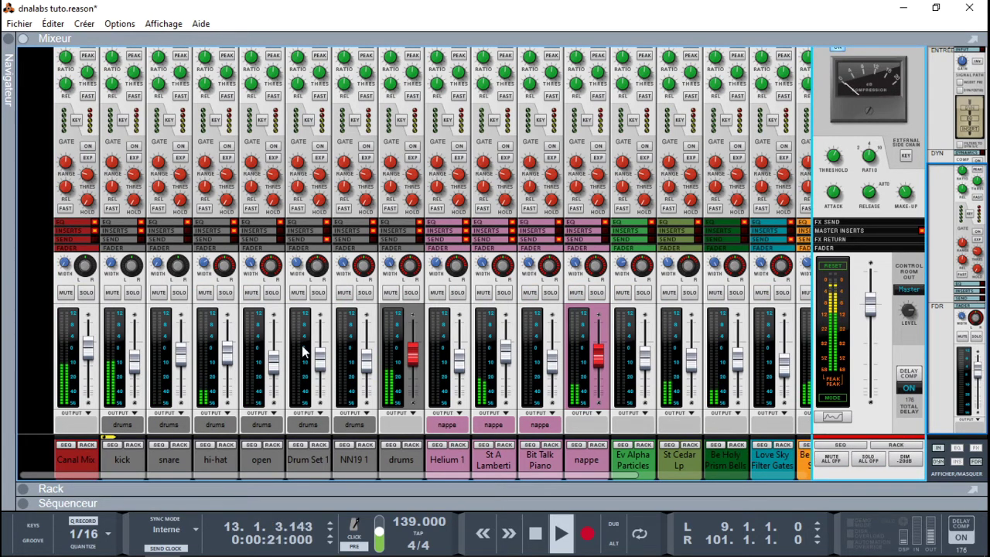
left_click(410, 292)
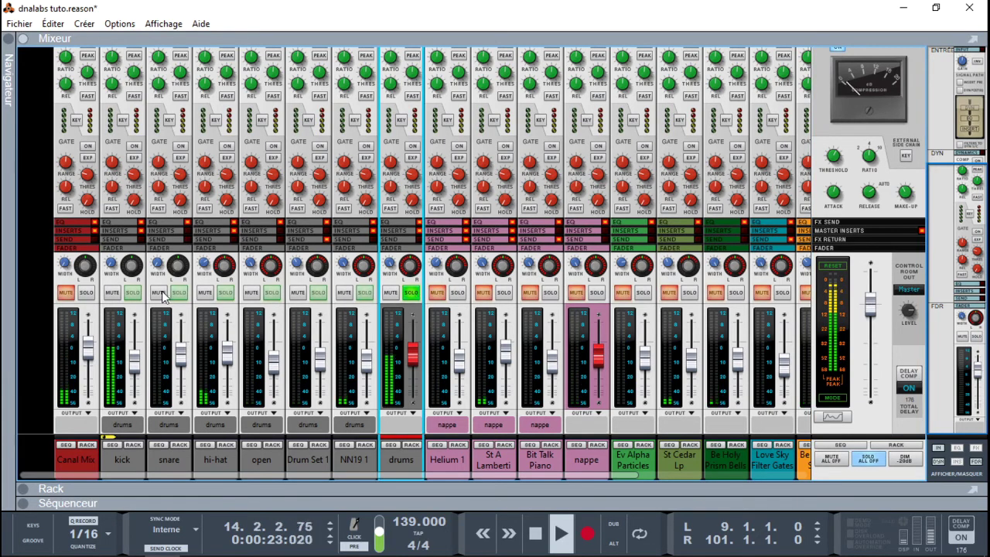
left_click(86, 293)
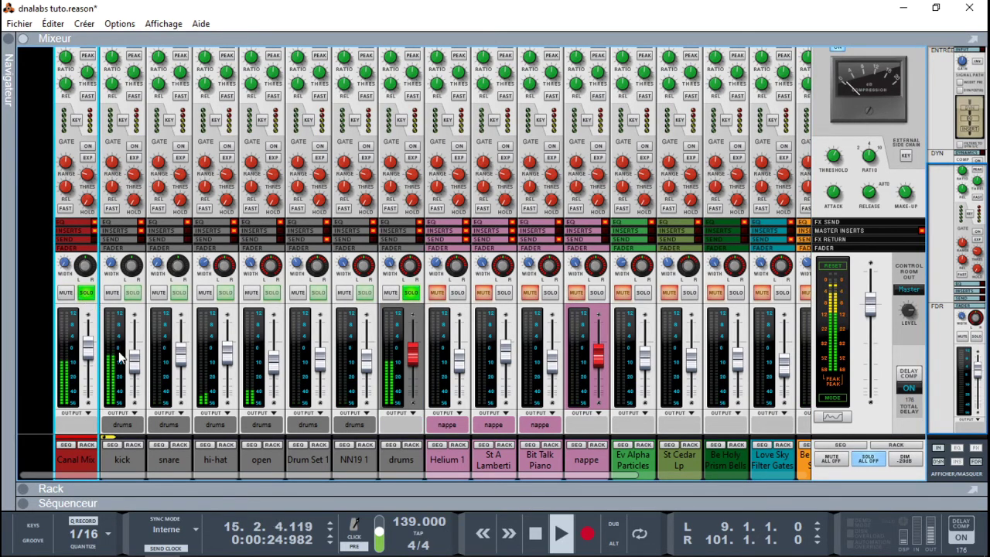
Step: Raise the Canal Mix level slightly and play the song to judge its balance against the drums
mouse_move(91, 360)
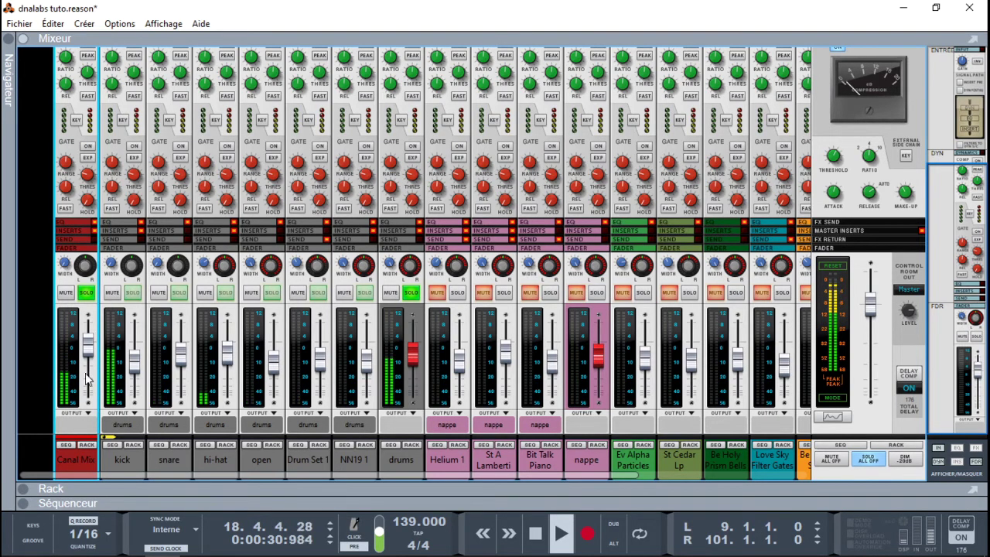
key("space")
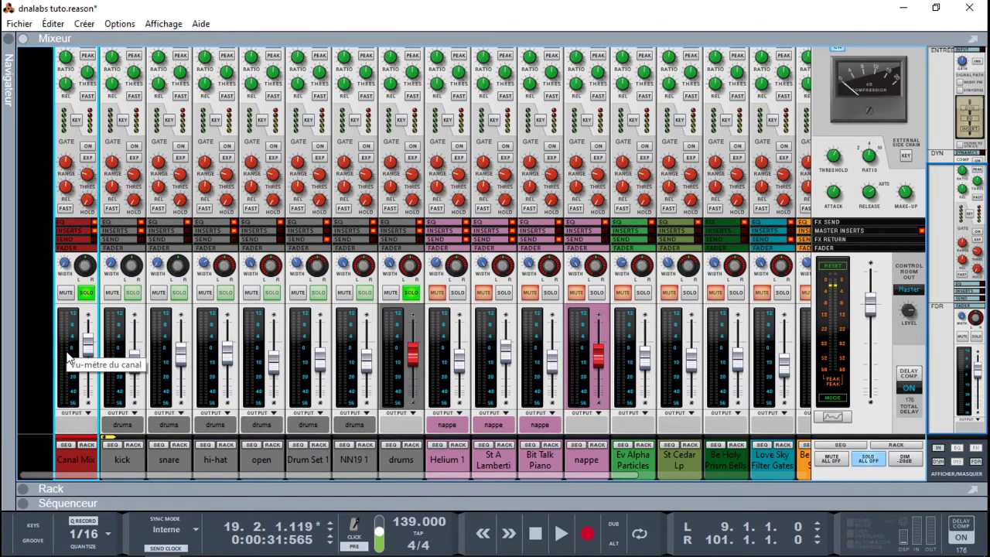
key("space")
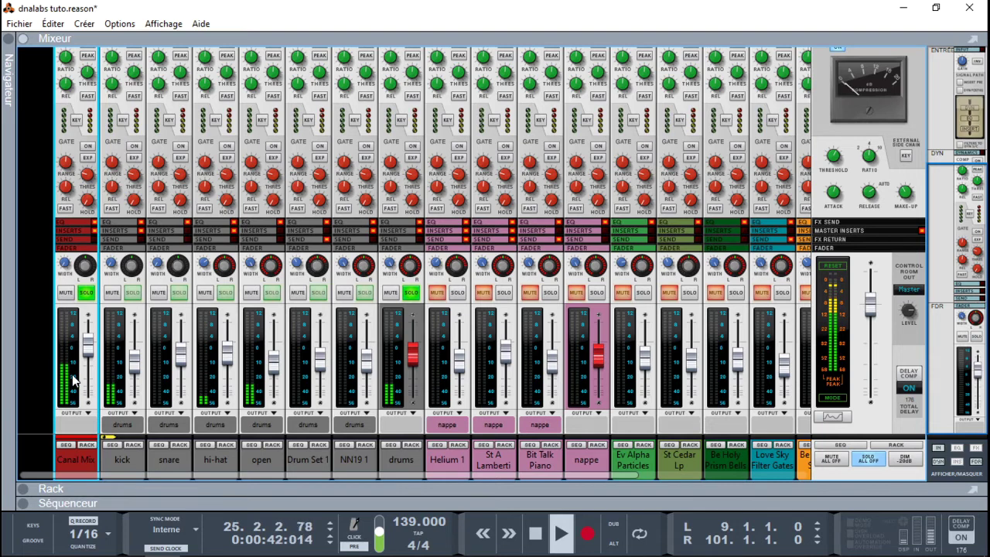
Step: Open Trackspacer25 from the Canal Mix channel's rack device and set its Amount to 55.3%
left_click(88, 446)
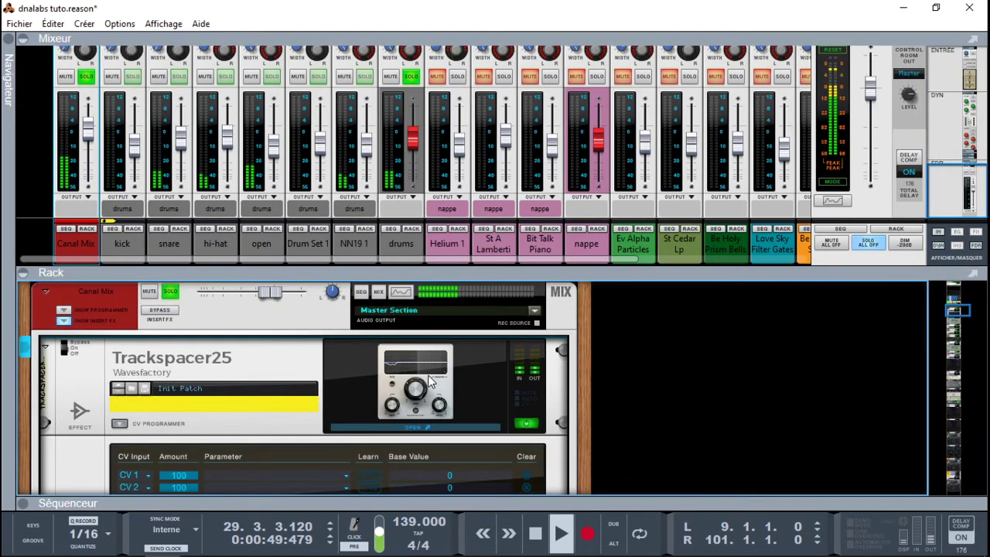
left_click(418, 427)
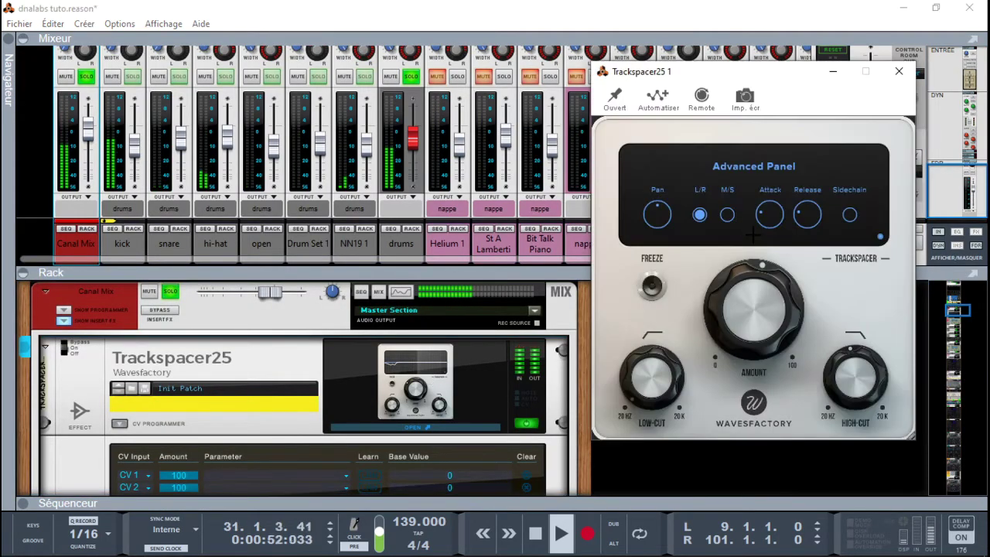
left_click_drag(720, 301, 717, 299)
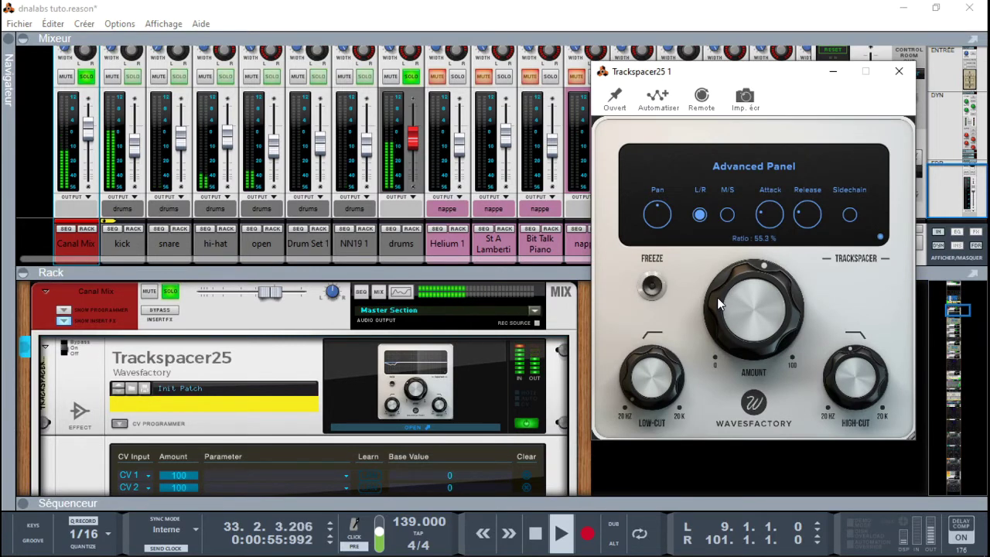
key("space")
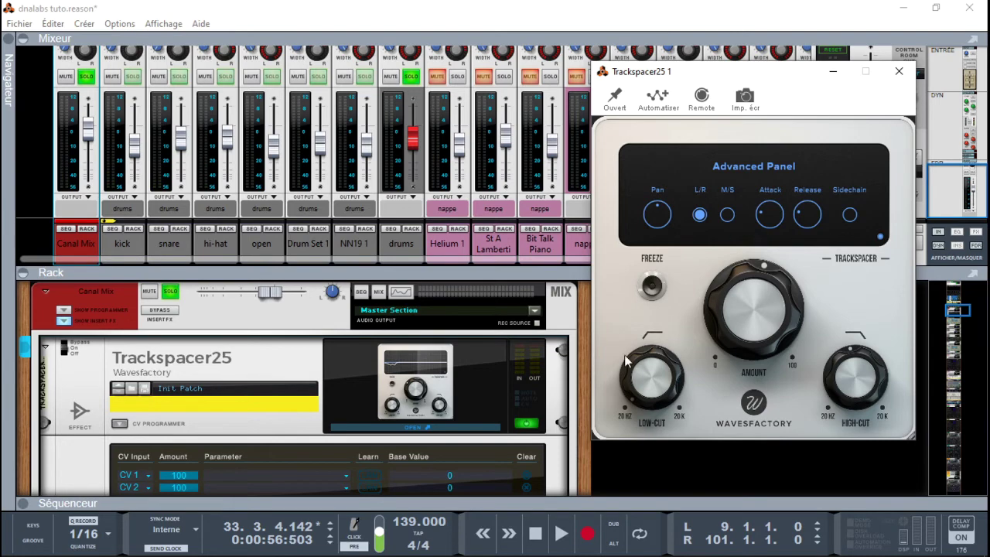
Step: Fold Trackspacer's CV programmer, open the Halcyon plugin below it and move its window fully into view
left_click(120, 423)
left_click(341, 464)
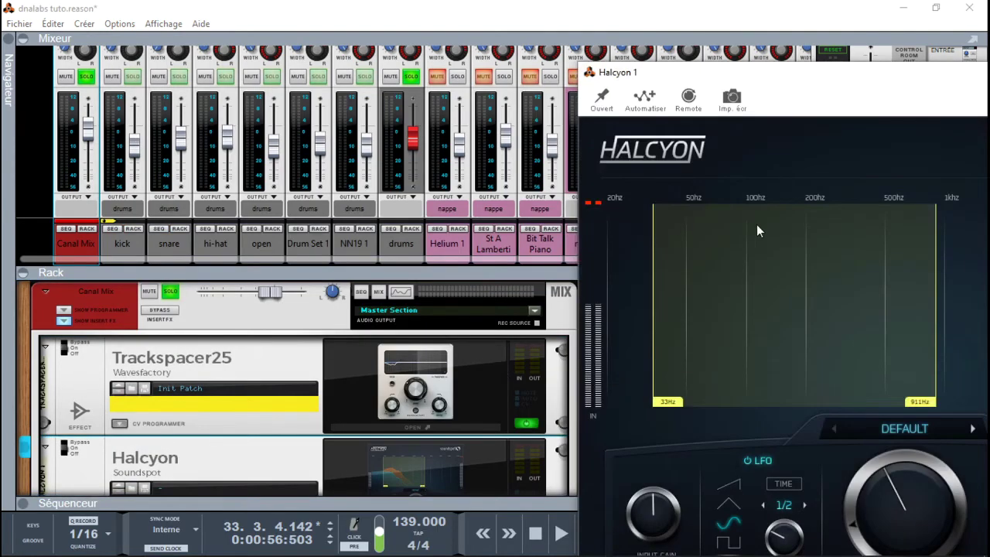
left_click_drag(889, 77, 511, 6)
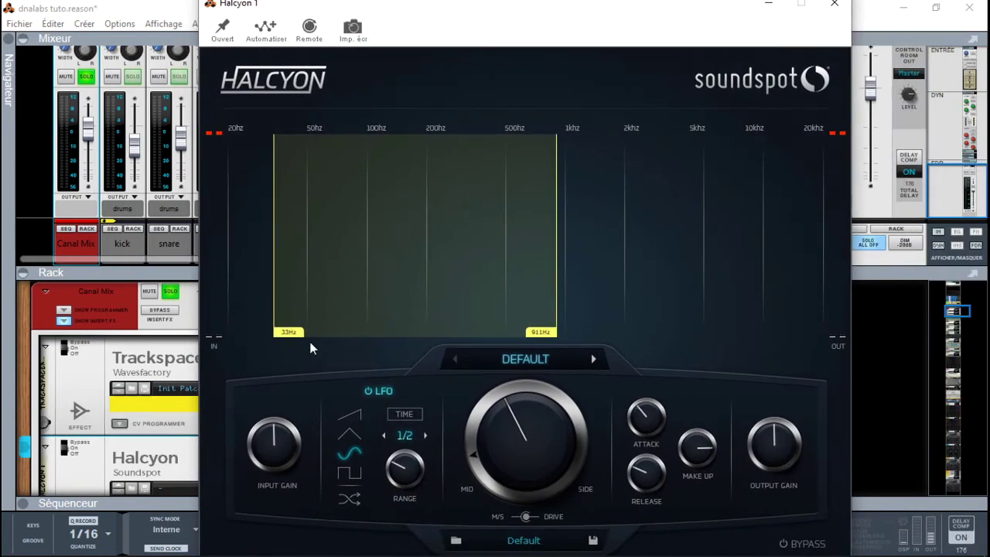
Step: Set Halcyon's processed frequency band to 37 Hz–959 Hz while the song plays
key("space")
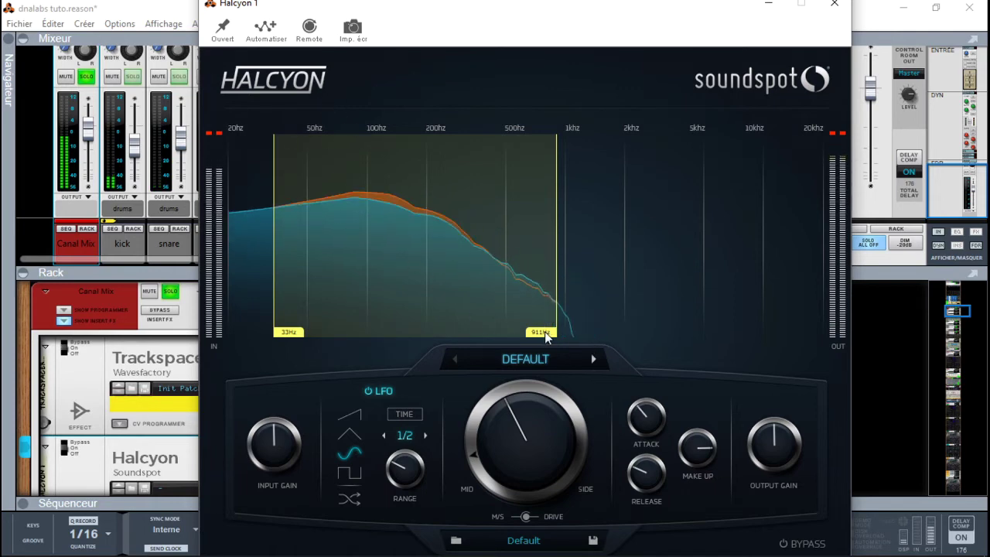
mouse_move(543, 333)
left_mouse_down()
mouse_move(561, 334)
mouse_move(552, 337)
left_mouse_up()
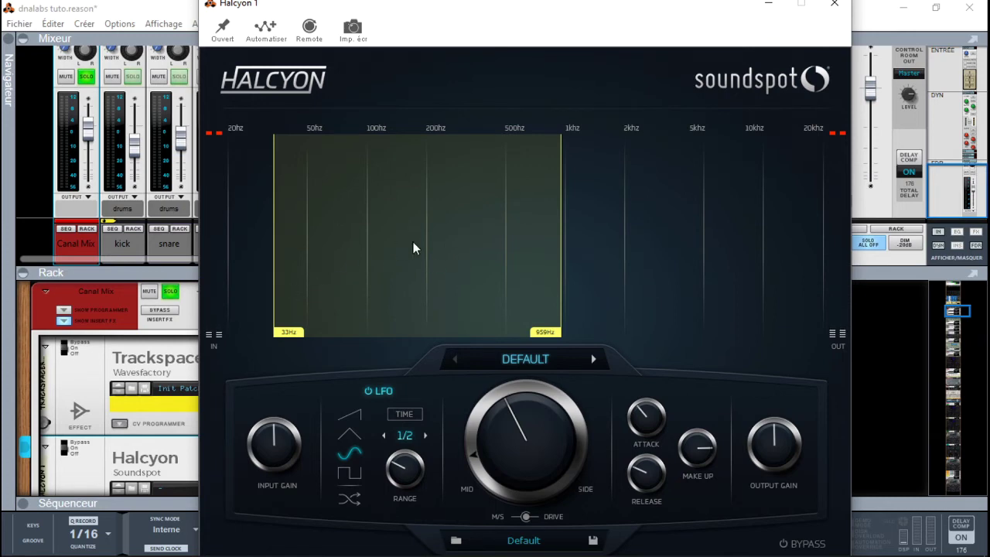
left_click_drag(283, 330, 292, 333)
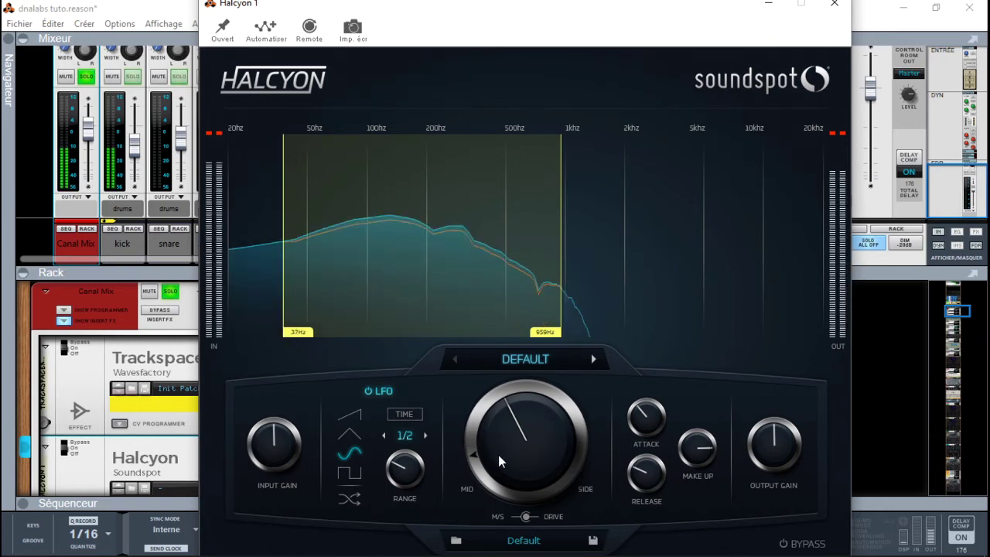
Step: Turn Halcyon's main Mid/Side knob to just past centre, close the plugin and slightly lower the Canal Mix level
left_click_drag(497, 428, 466, 317)
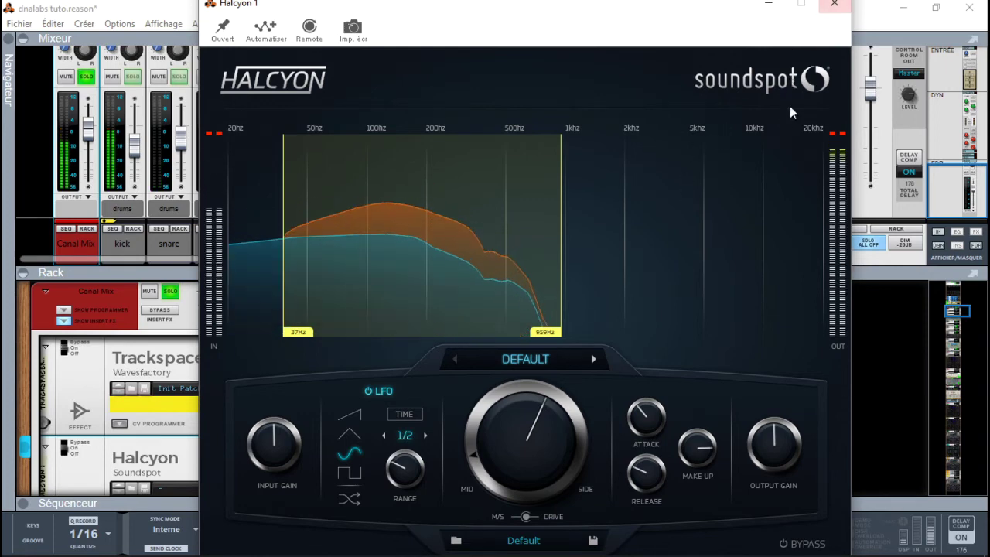
left_click_drag(530, 437, 522, 476)
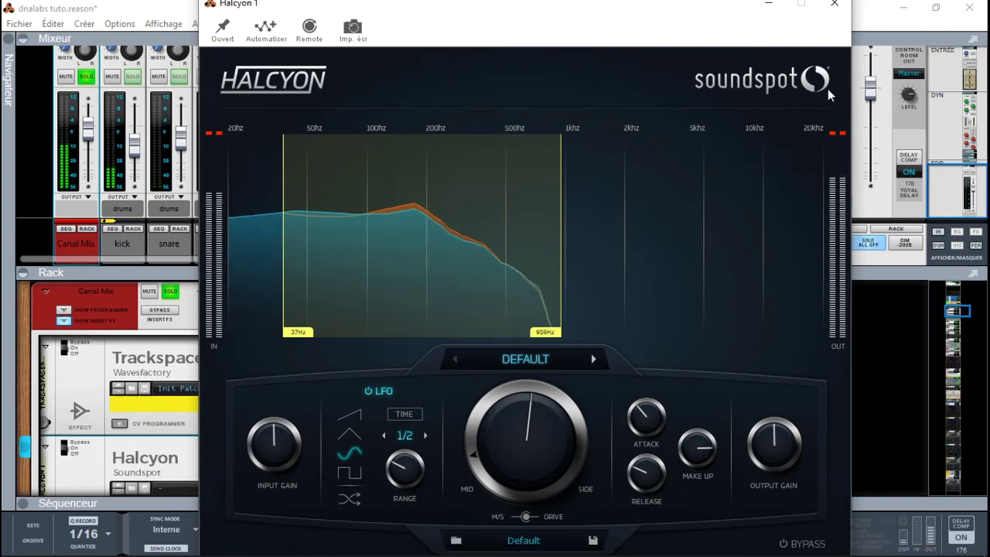
left_click(835, 4)
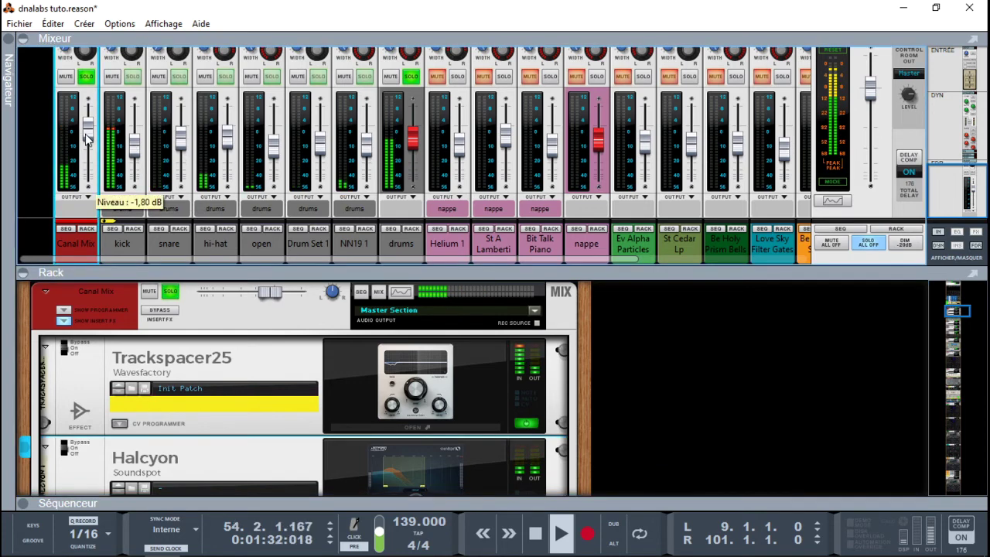
Step: Reopen Halcyon, raise its lower band limit to 53 Hz and turn the main Mid/Side knob to centre
left_click(382, 447)
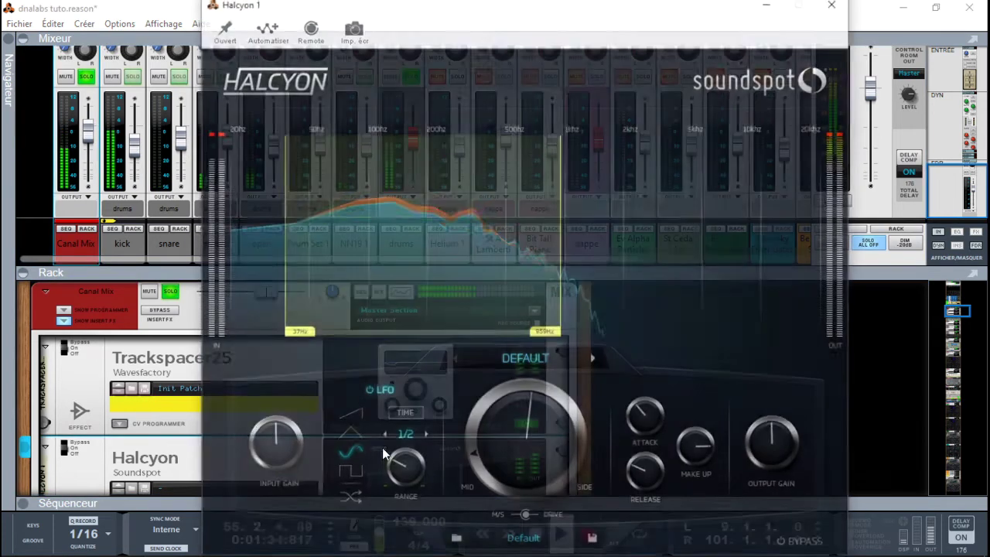
left_click_drag(300, 333, 325, 338)
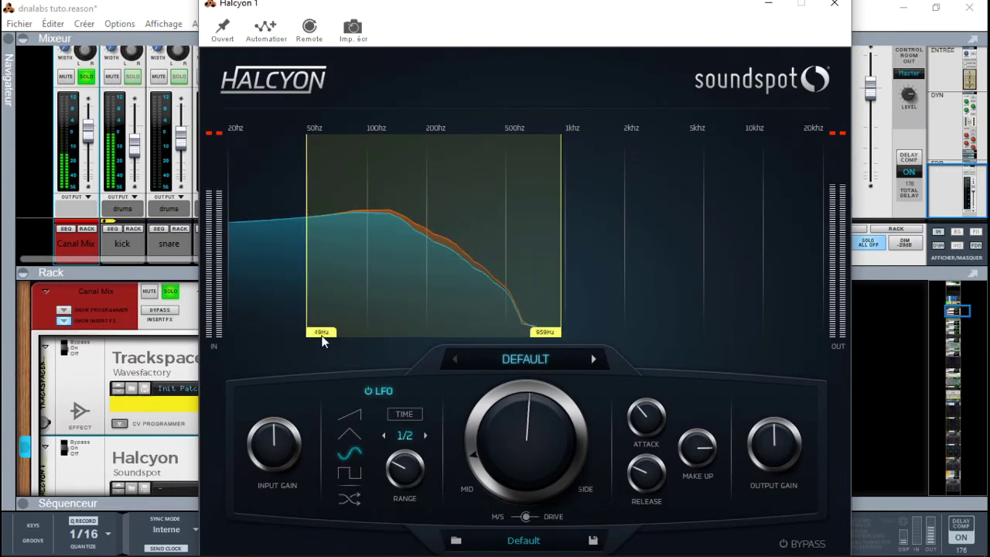
left_click_drag(323, 338, 330, 338)
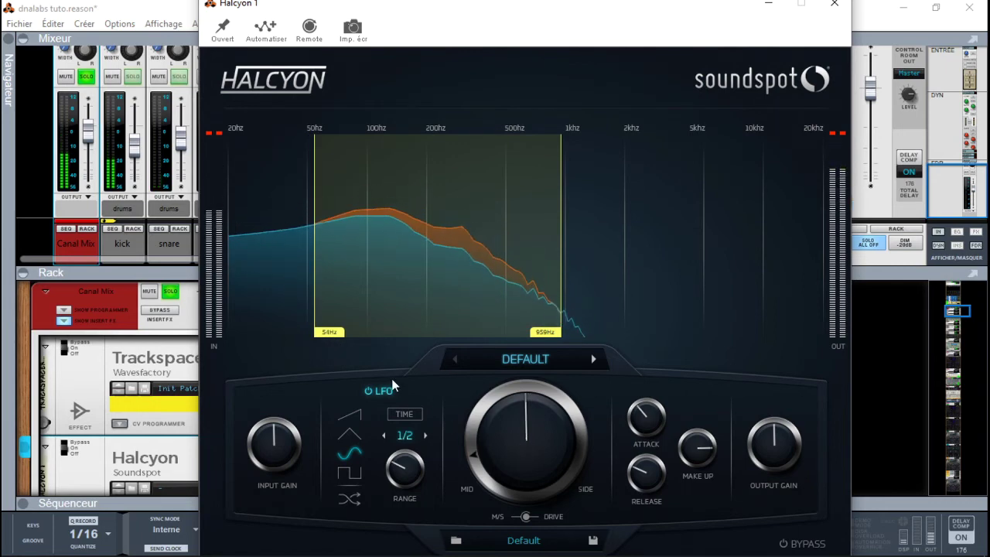
left_click_drag(335, 332, 333, 334)
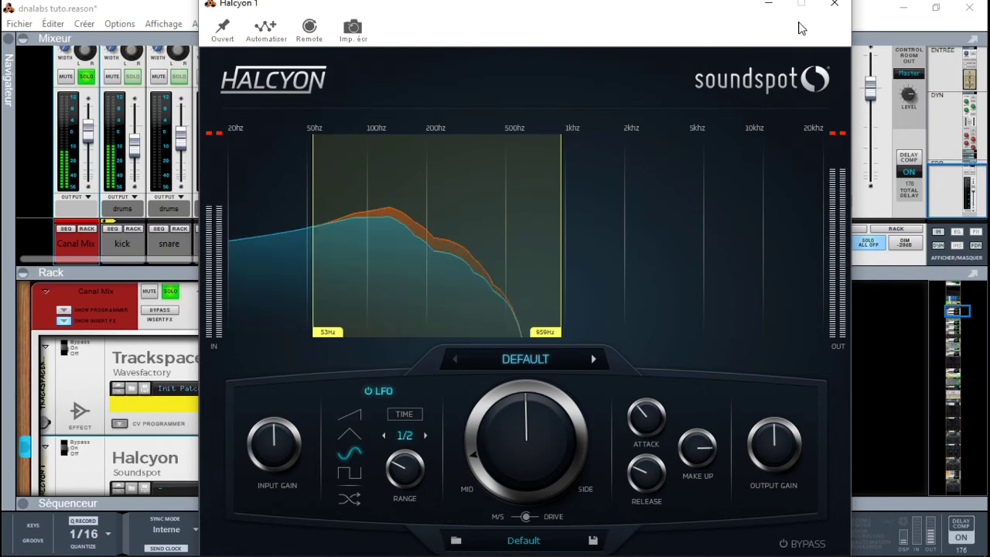
left_click(834, 4)
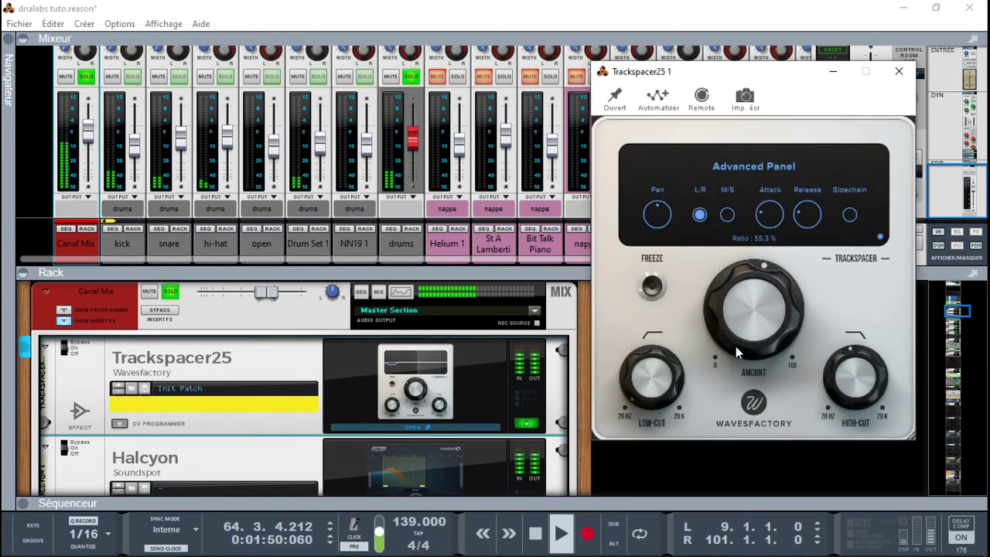
Step: Return Trackspacer to its graph view and display the back of the rack at full height with the mixer hidden
left_click(880, 238)
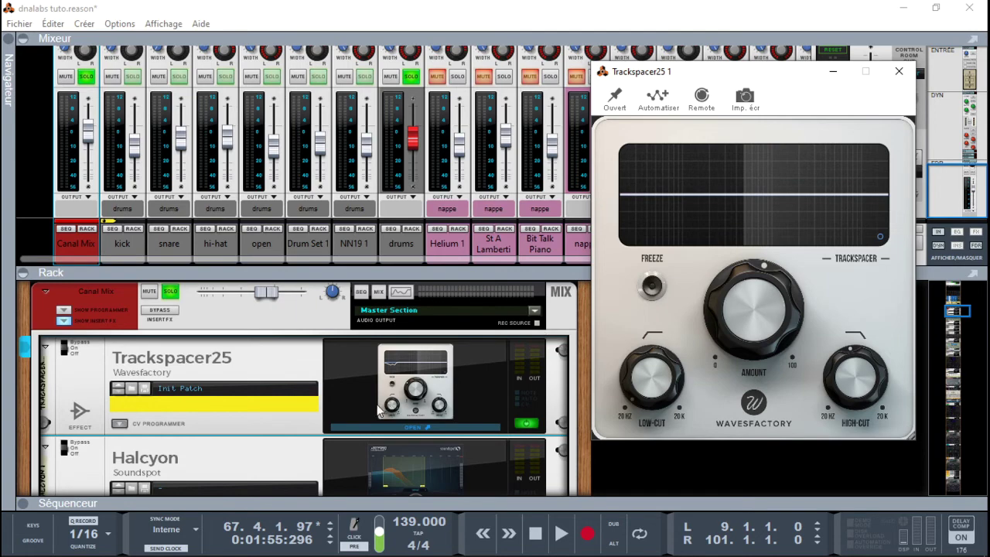
key("Tab")
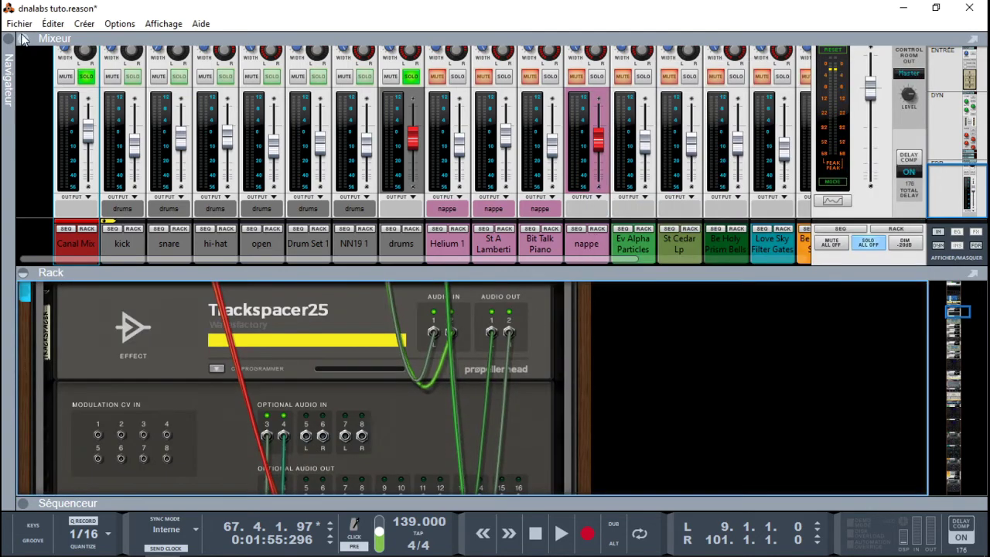
left_click(23, 39)
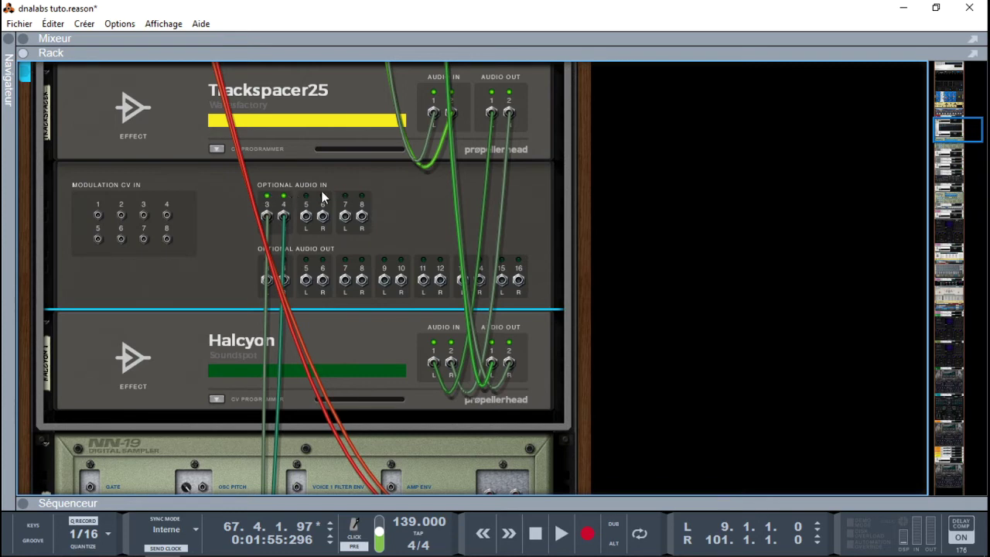
Step: Return the rack to its front view, play the song from the left locator and lower Trackspacer's Amount to 38.3 %
key("Tab")
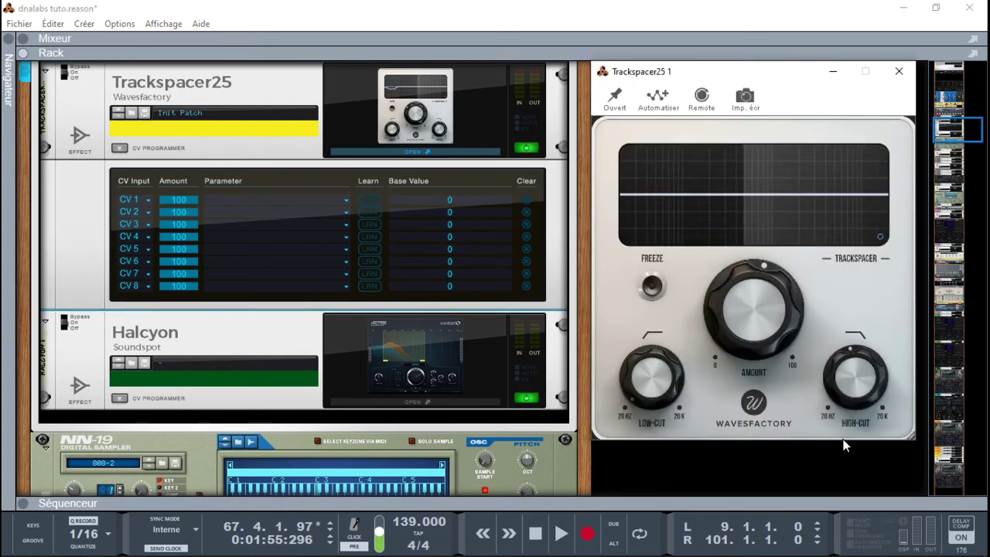
key("KP_0")
key("space")
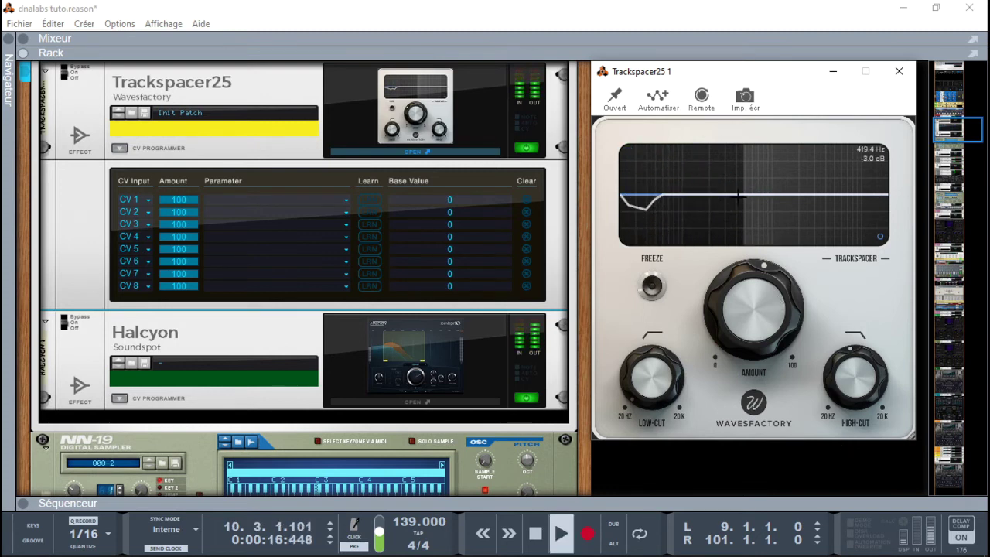
mouse_move(755, 292)
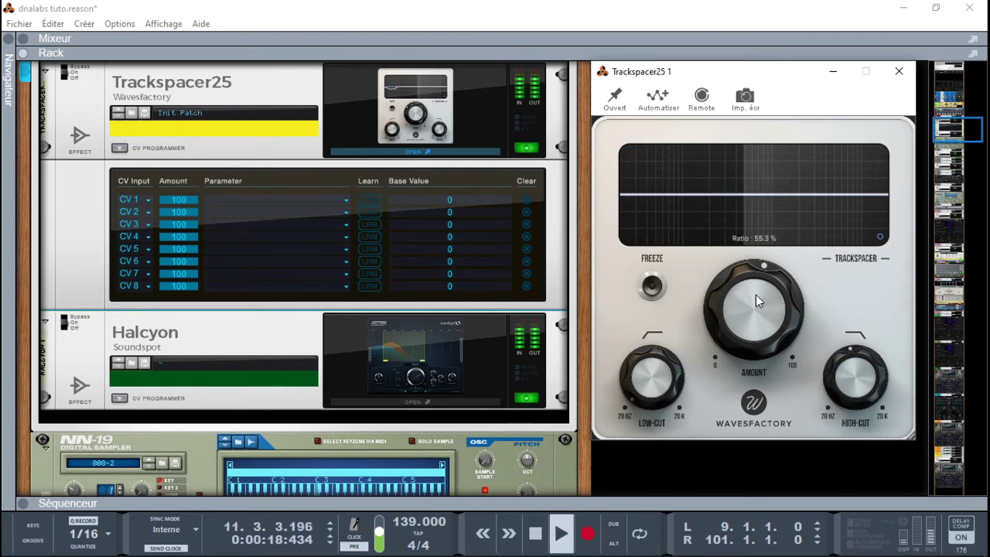
left_click_drag(747, 301, 737, 353)
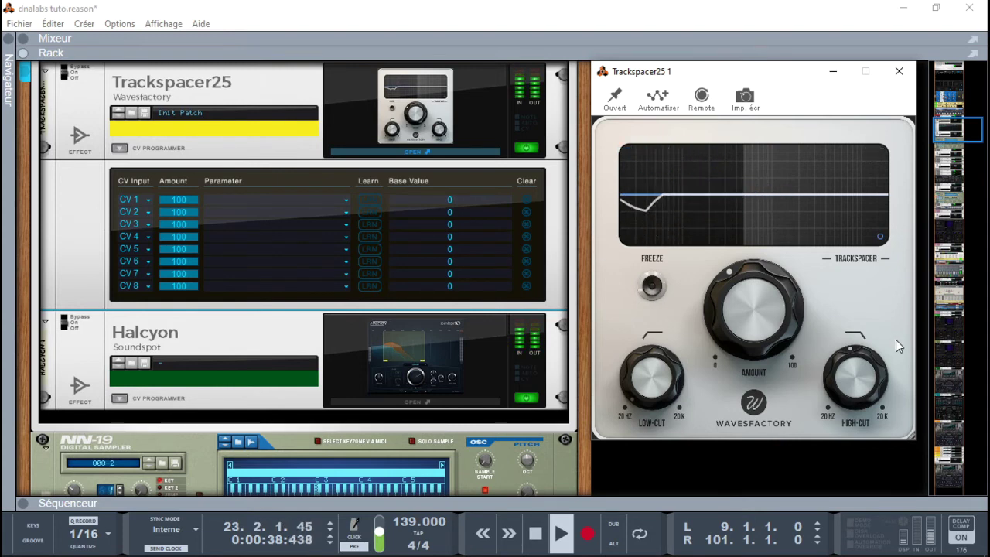
mouse_move(709, 292)
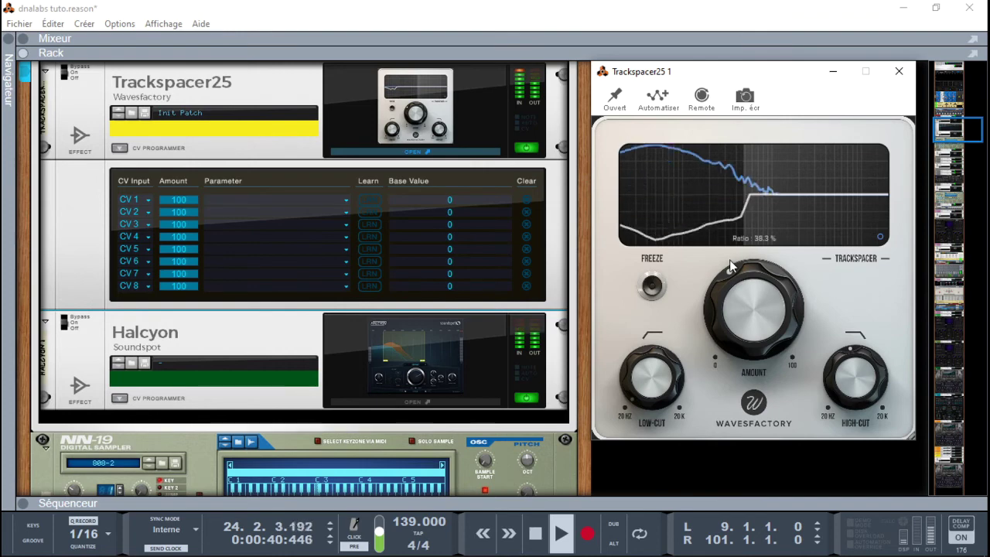
Step: Display the mixer, take the Canal Mix channel out of solo and close the Trackspacer window while the song plays
key("F5")
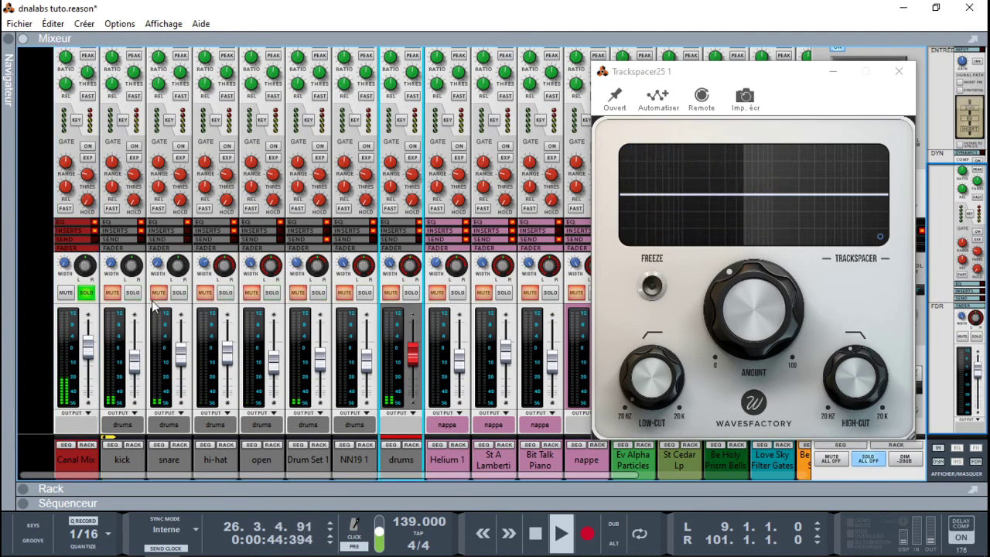
left_click(86, 292)
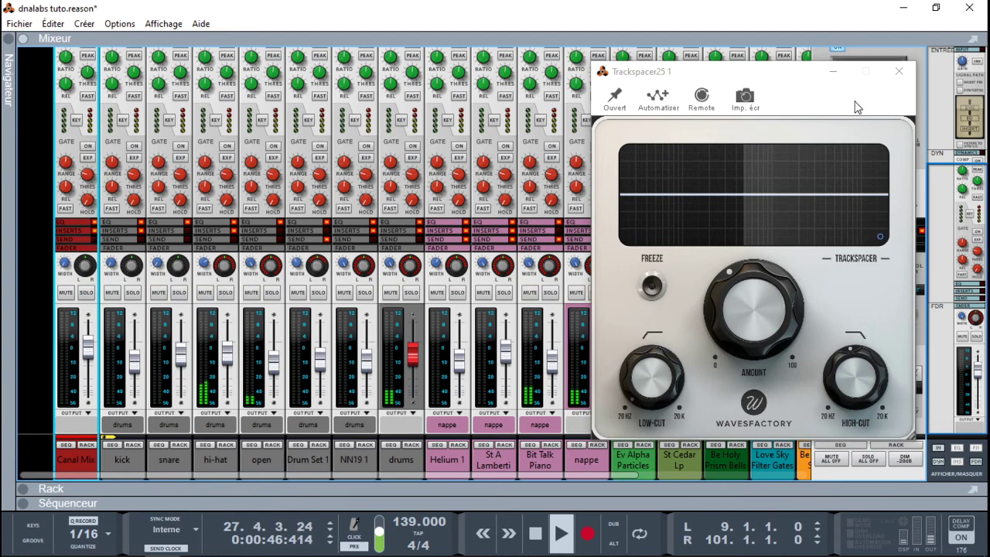
left_click(882, 92)
left_click(899, 72)
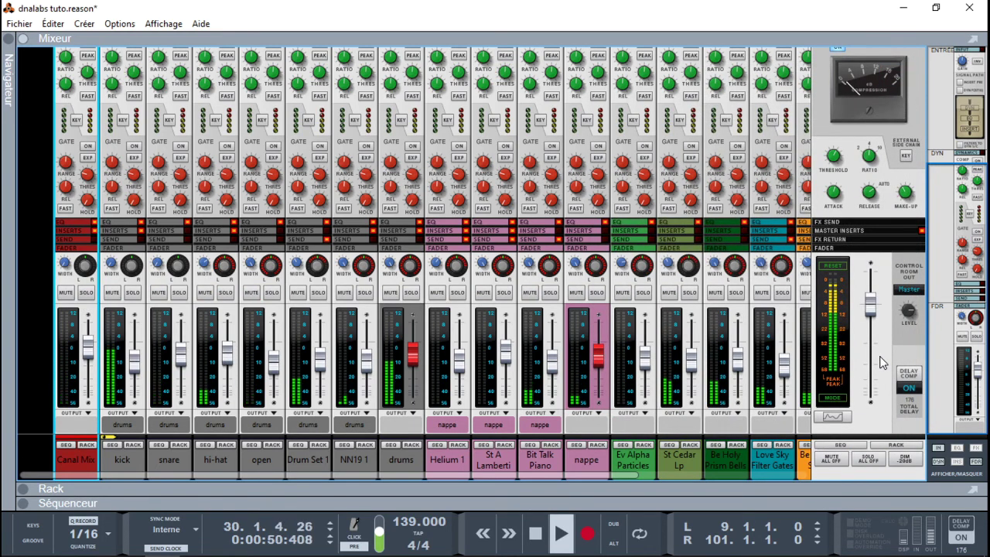
Step: Look through the remaining mixer channels and the RP-EQ device near the start of the rack, and stop playback
left_click_drag(626, 473, 808, 485)
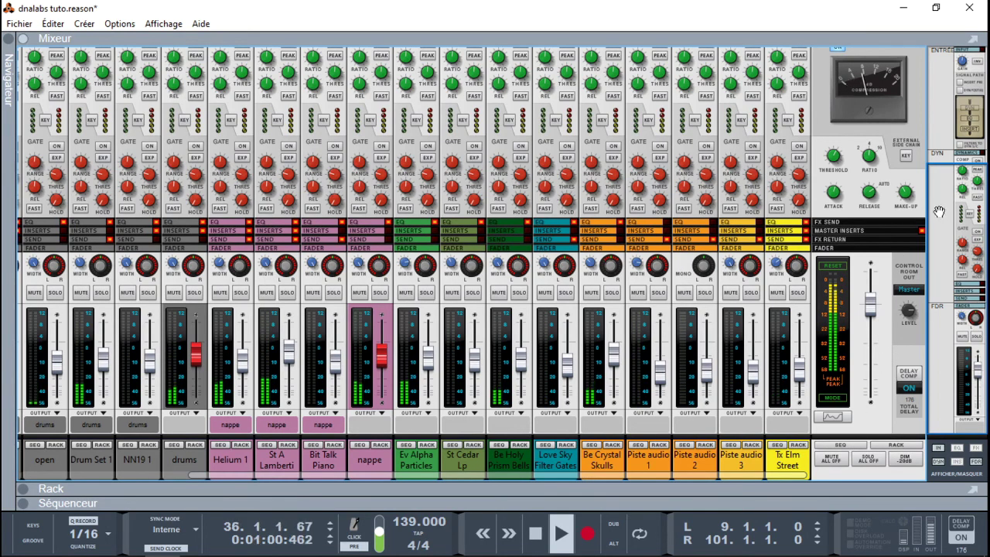
key("F6")
left_click_drag(956, 129, 936, 78)
scroll(936, 78, "down", 2)
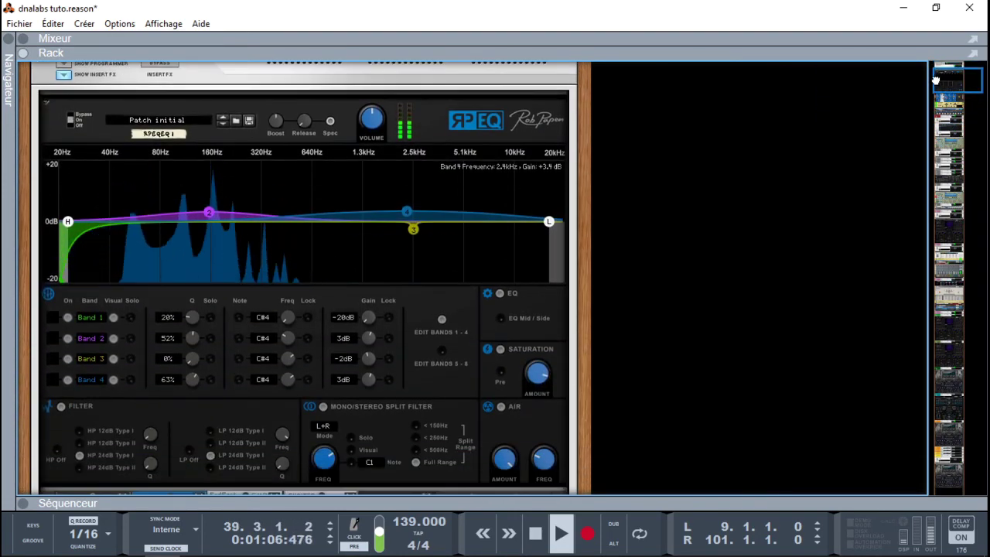
key("space")
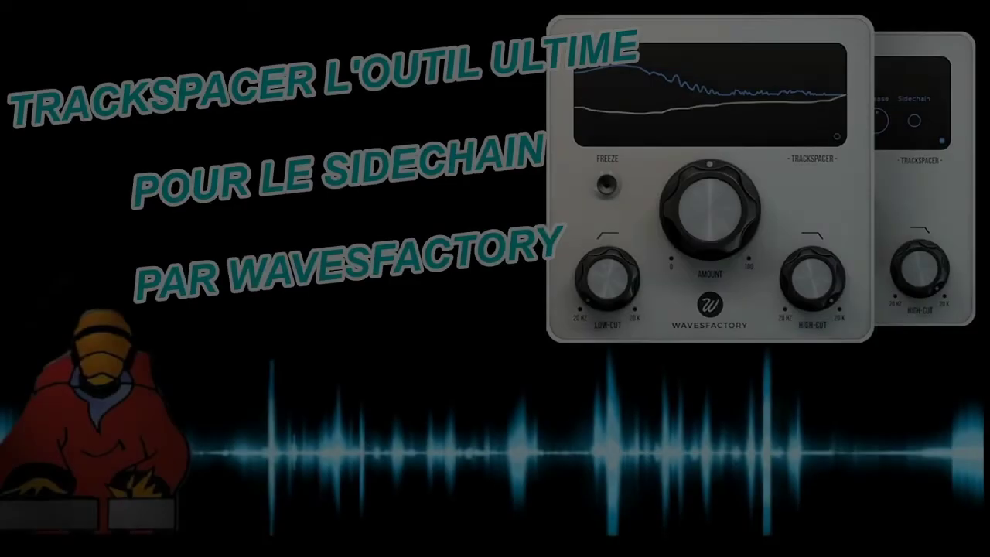